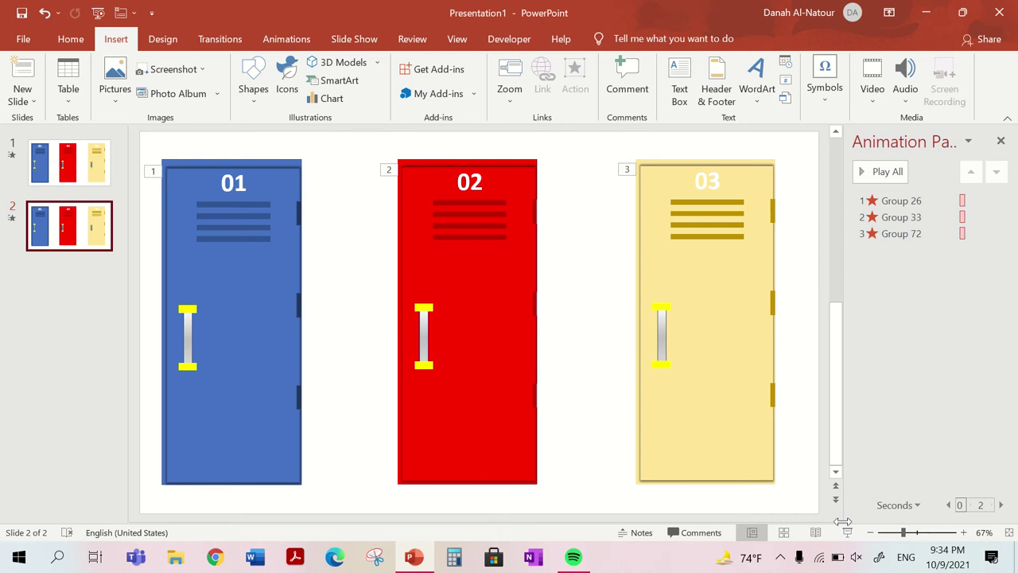
- Run the first slide's slide show and preview locker 01's door opening and closing animation
click(103, 176)
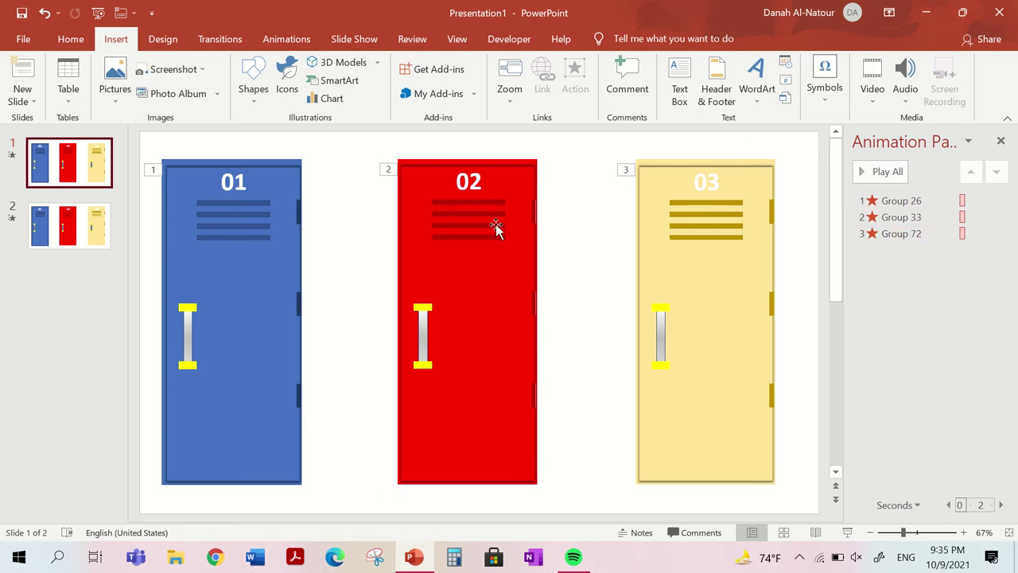
click(846, 532)
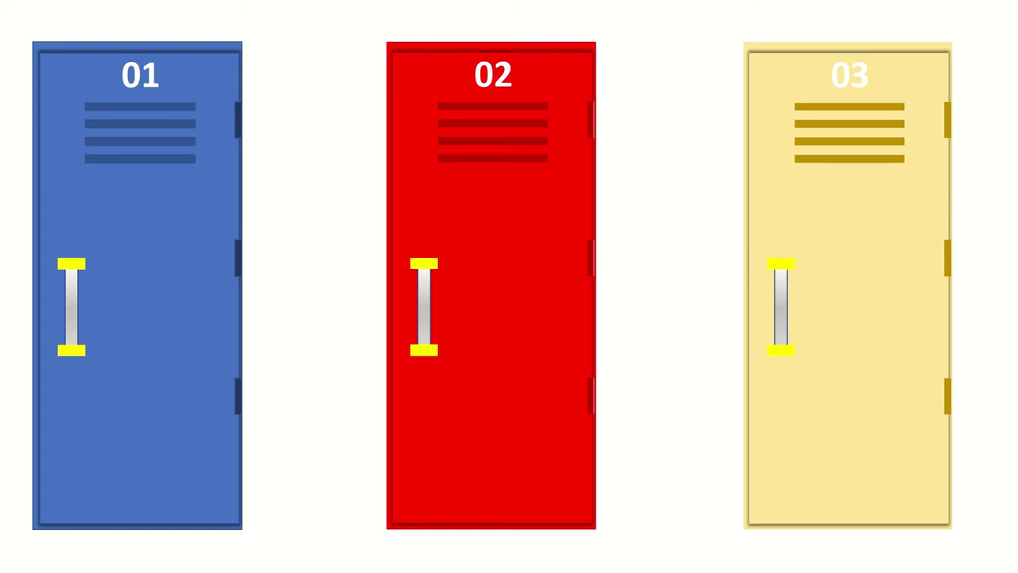
click(322, 263)
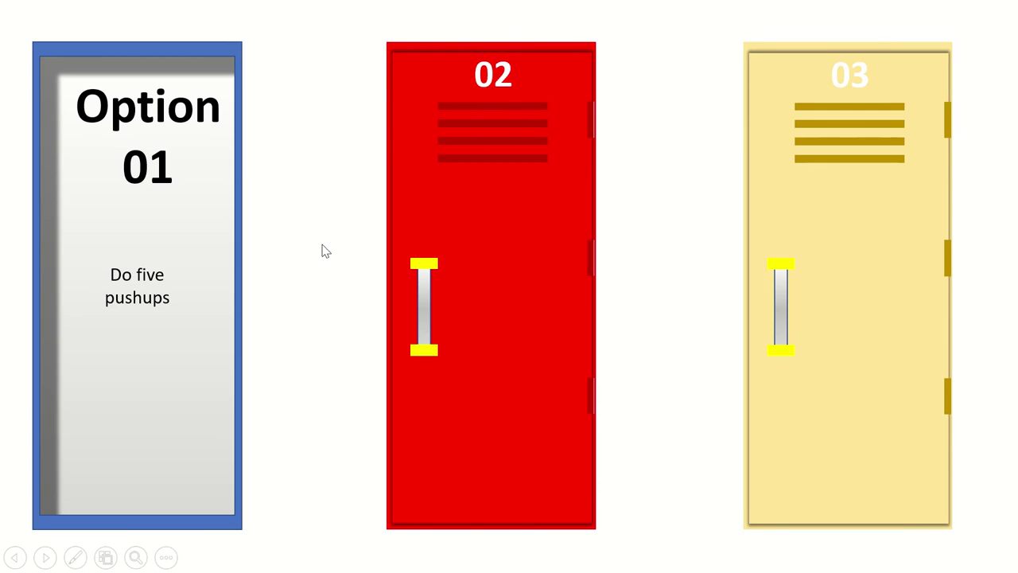
click(322, 251)
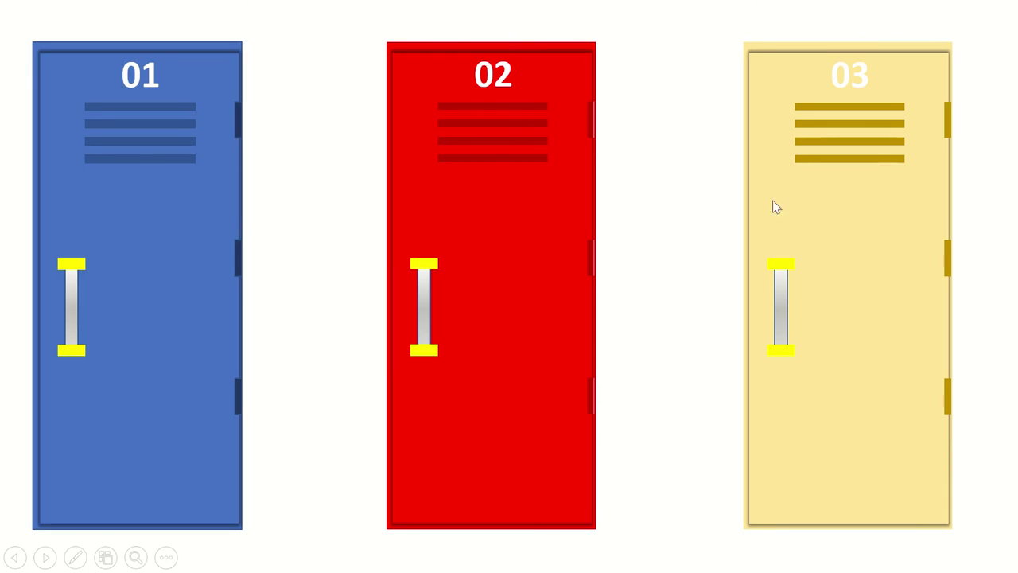
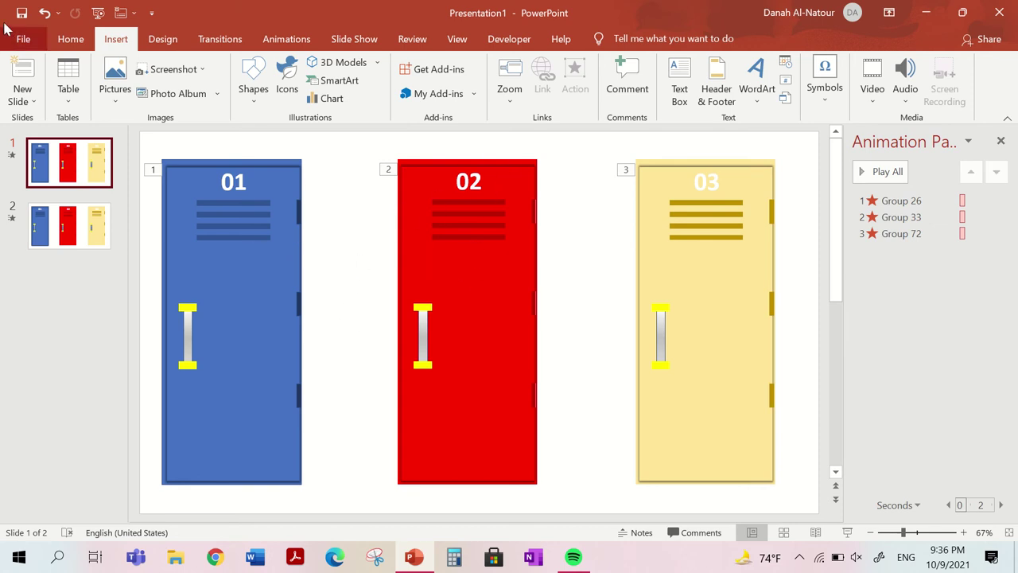
- Create a new blank presentation and change its first slide to the Blank layout
click(23, 39)
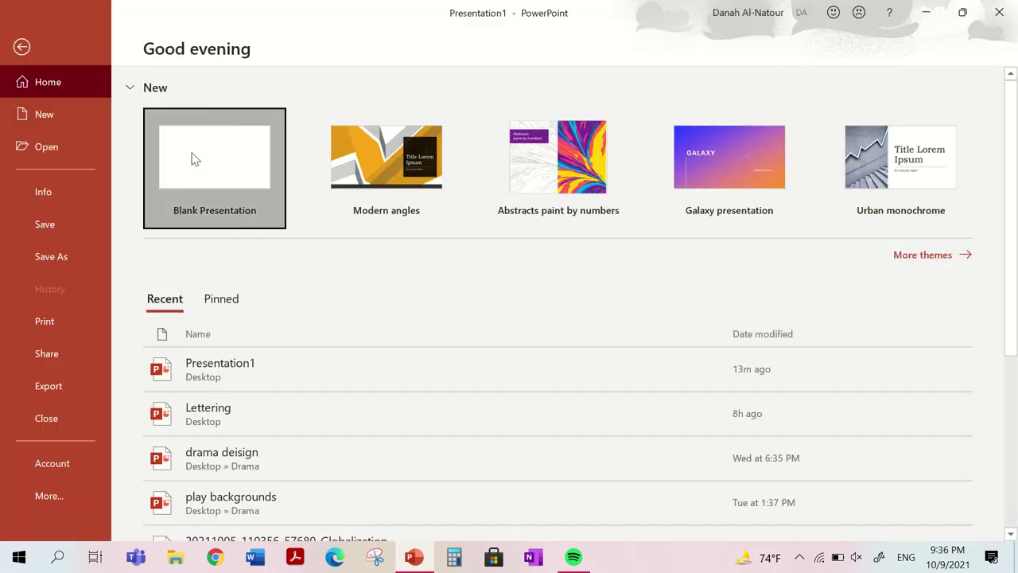
click(191, 156)
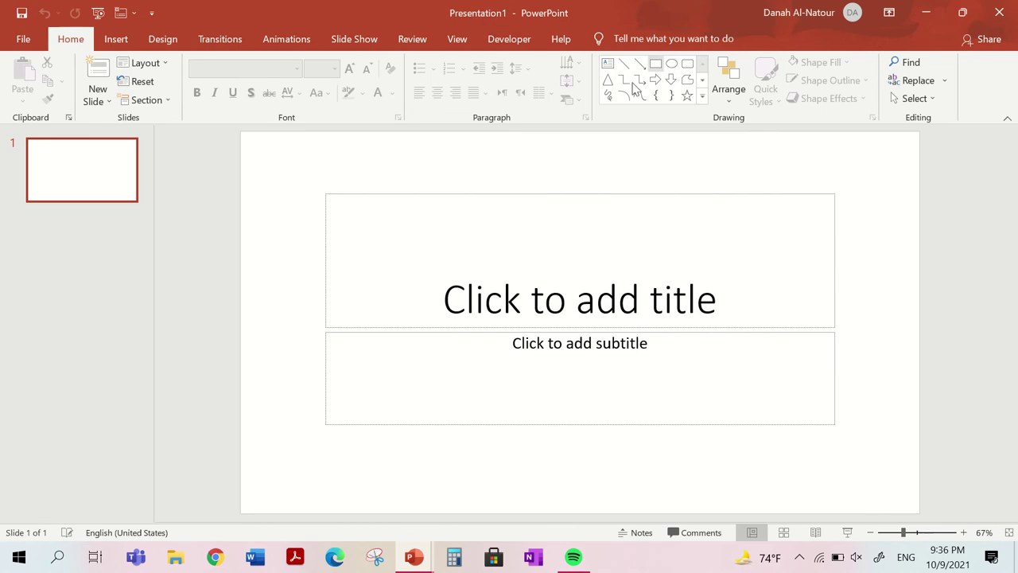
click(166, 67)
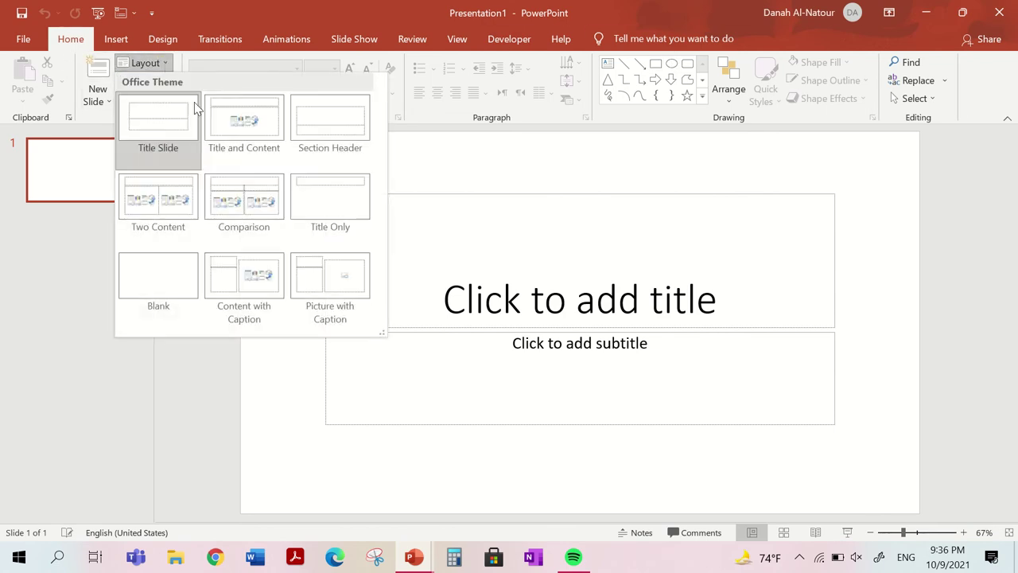
click(177, 285)
- Draw a tall rectangle about 5.76" high and 2.72" wide near the slide's left edge and duplicate it
click(655, 63)
drag(288, 181, 427, 474)
mouse_move(364, 344)
mouse_down()
mouse_move(361, 318)
mouse_move(365, 348)
mouse_up()
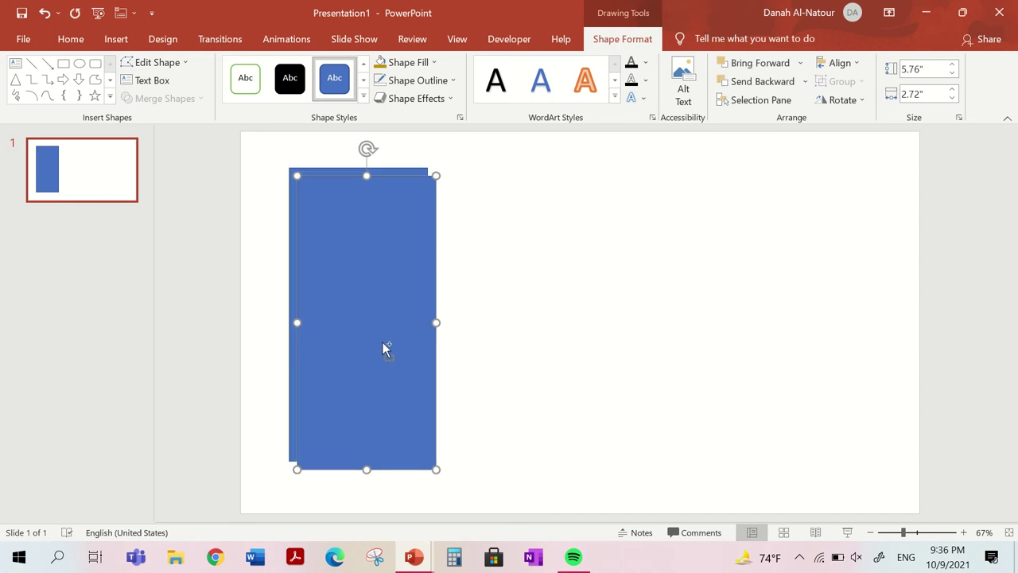
- Place the duplicate beside the original, aligned with it, and lower its upper edge to a height of about 5.59"
drag(383, 347, 538, 332)
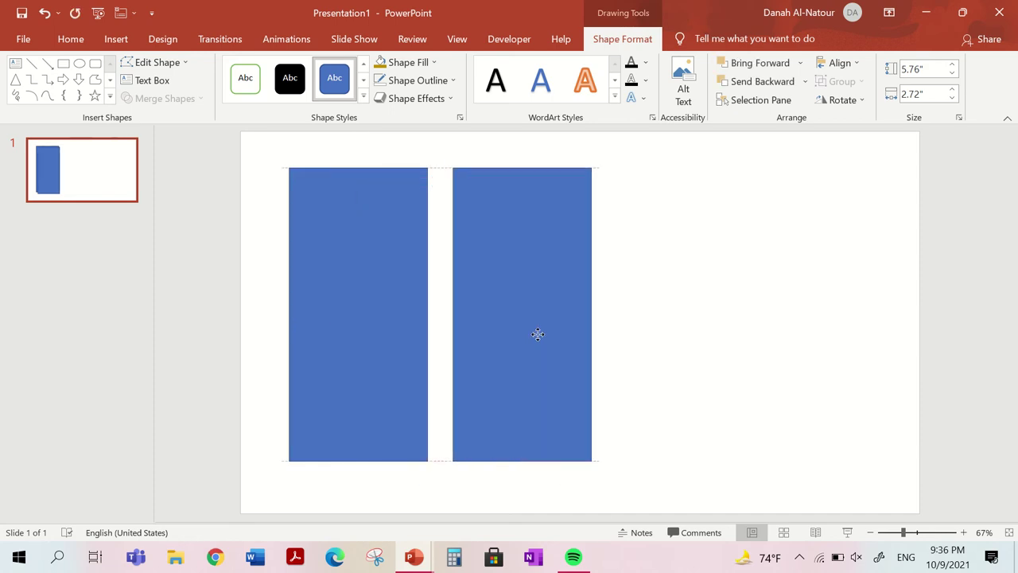
drag(592, 167, 592, 176)
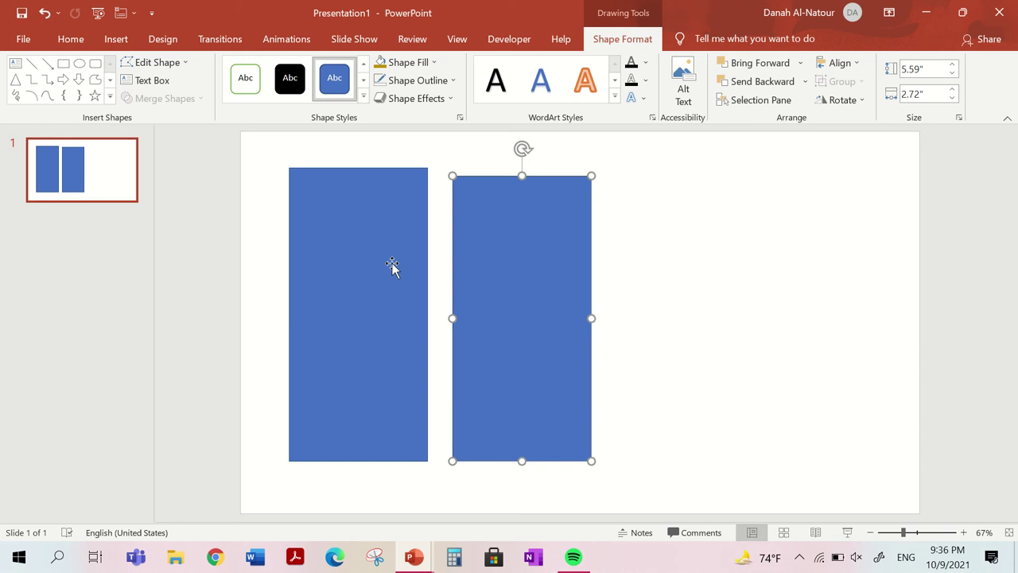
- Give the shorter rectangle a linear gradient fill and reduce the gradient to two stops at 0% and 100%
right_click(500, 215)
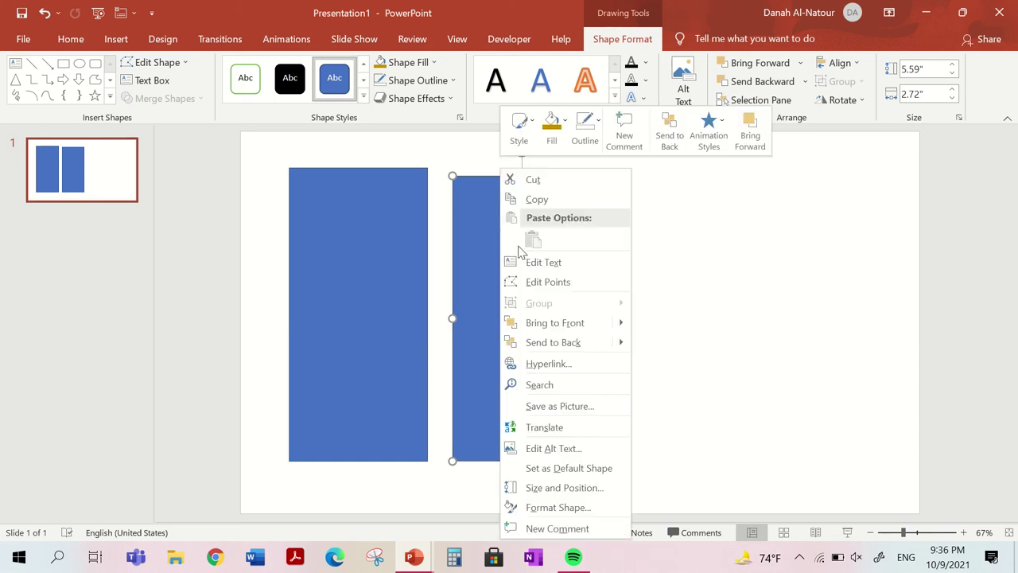
click(559, 506)
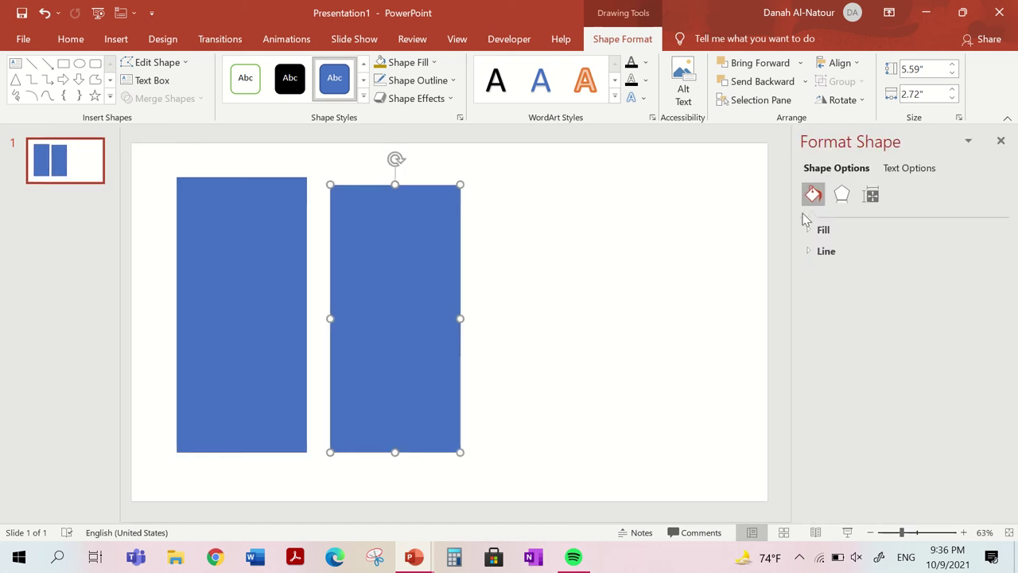
click(813, 231)
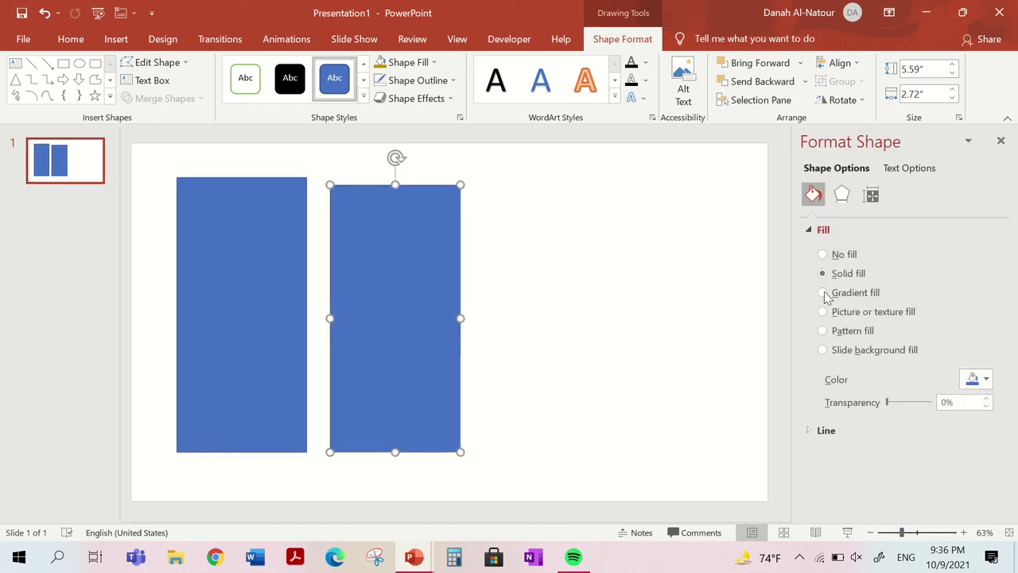
click(824, 292)
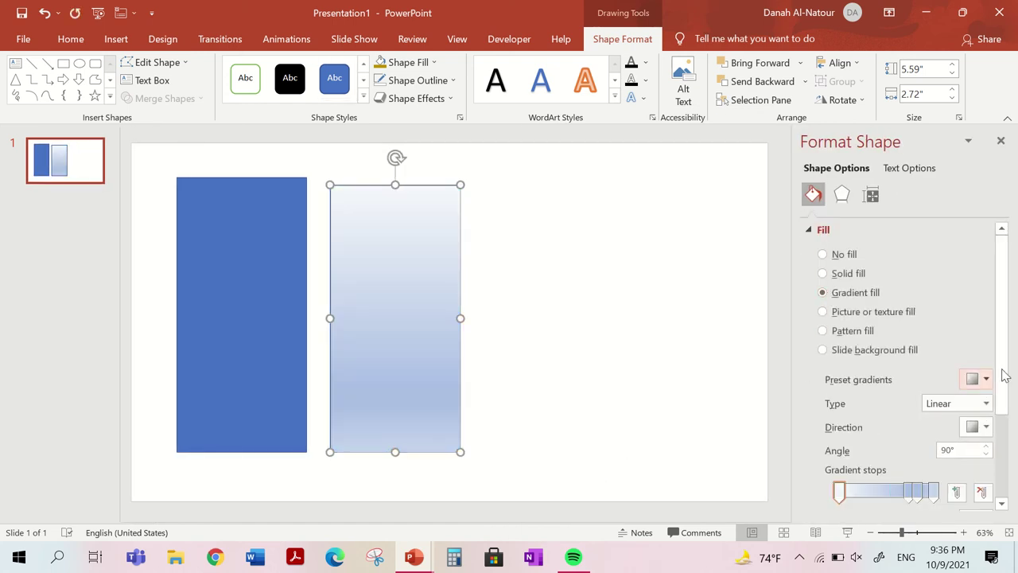
drag(1000, 391, 1000, 422)
drag(912, 439, 836, 443)
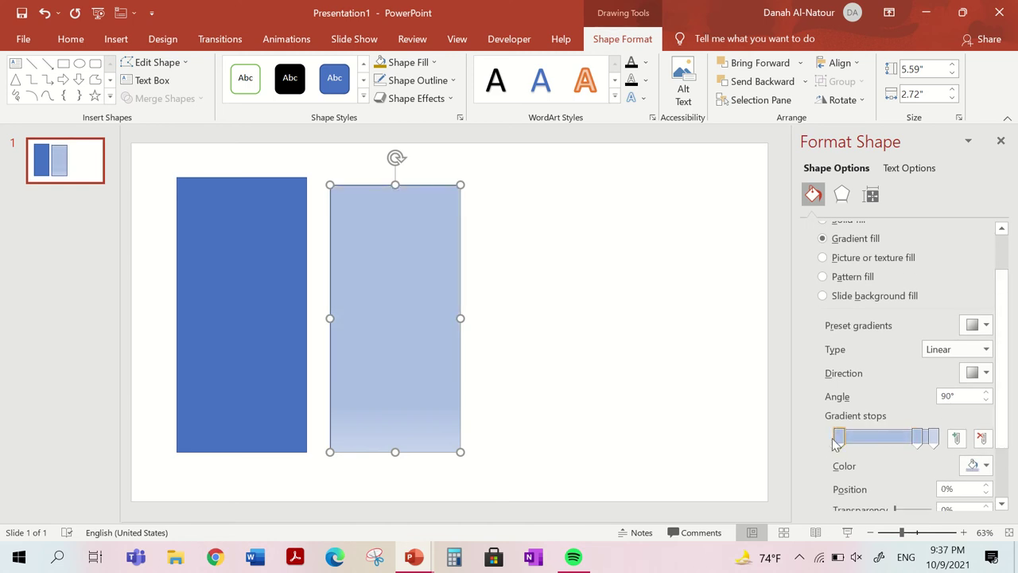
drag(921, 440, 936, 438)
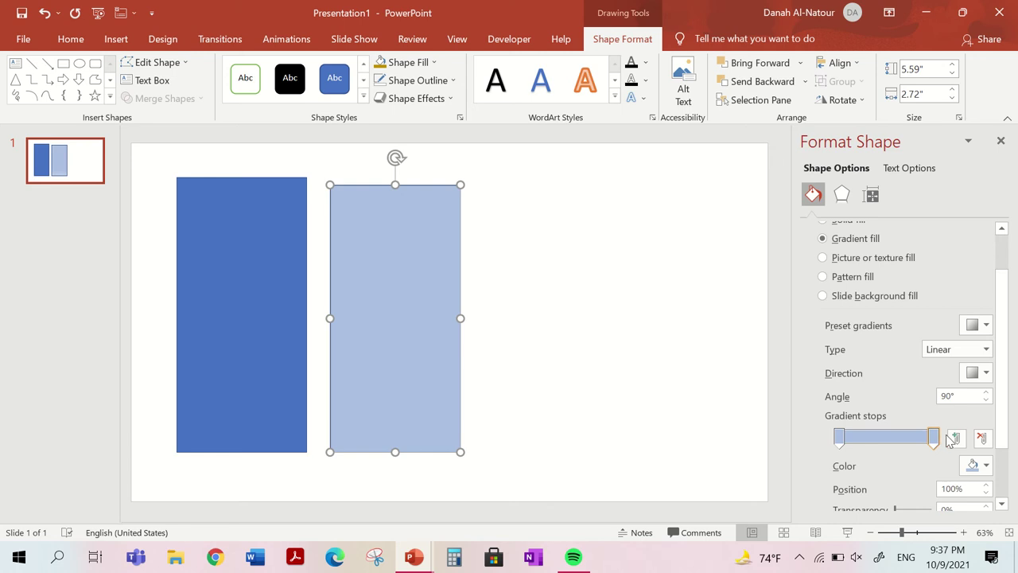
- Color the gradient's 0% stop white and its 100% stop light grey
click(837, 436)
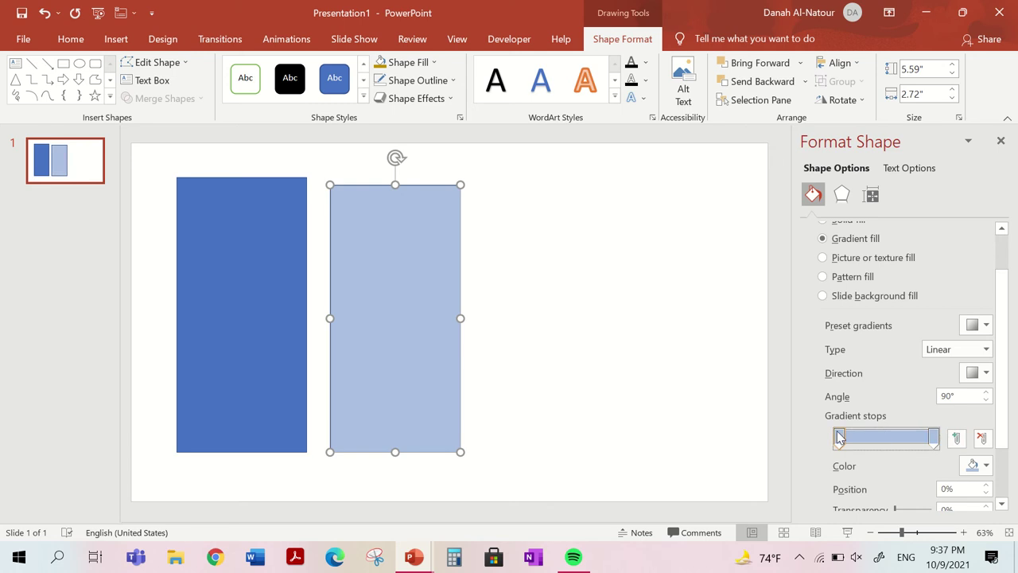
click(982, 466)
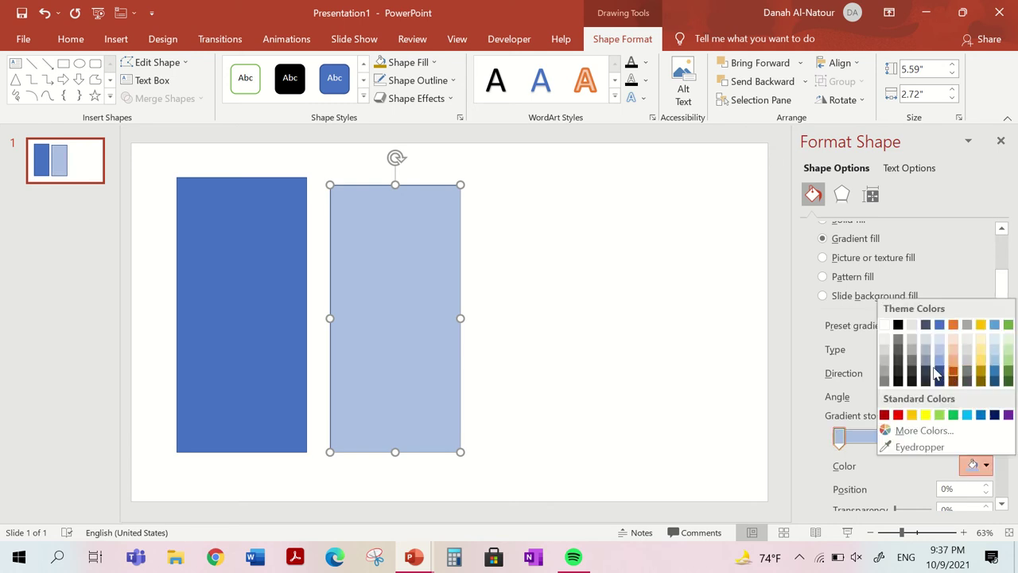
click(885, 325)
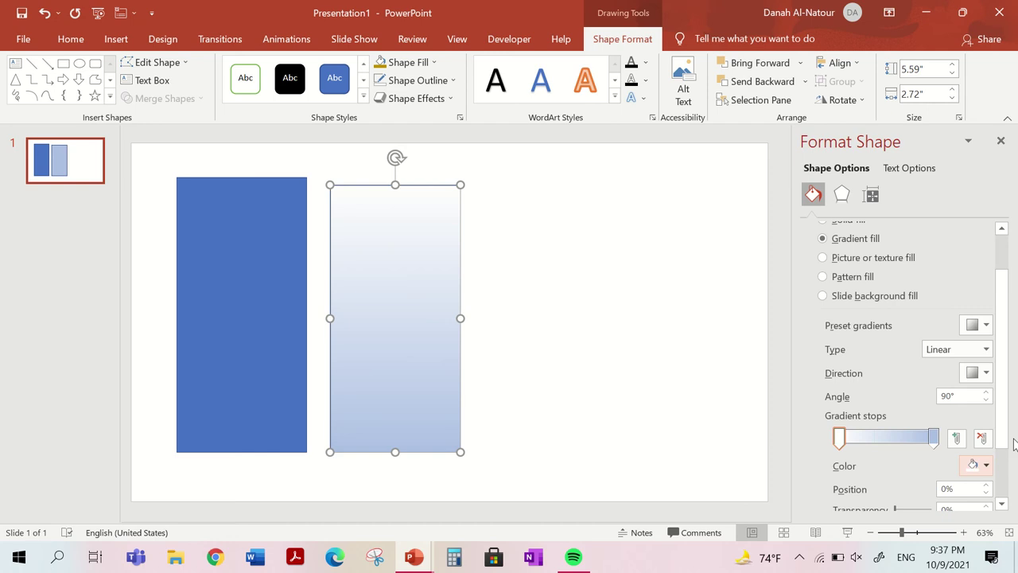
click(933, 437)
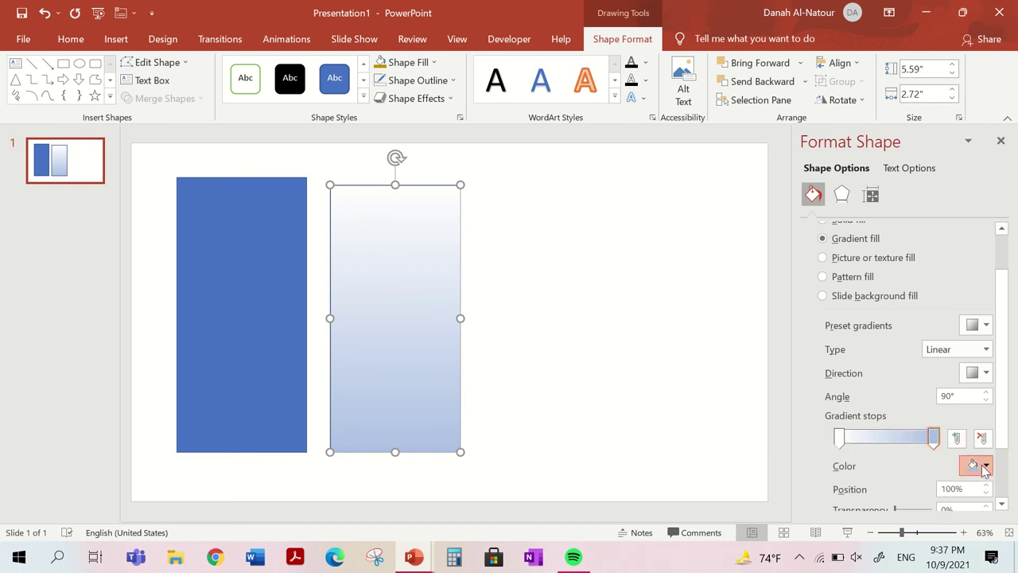
click(984, 465)
click(887, 361)
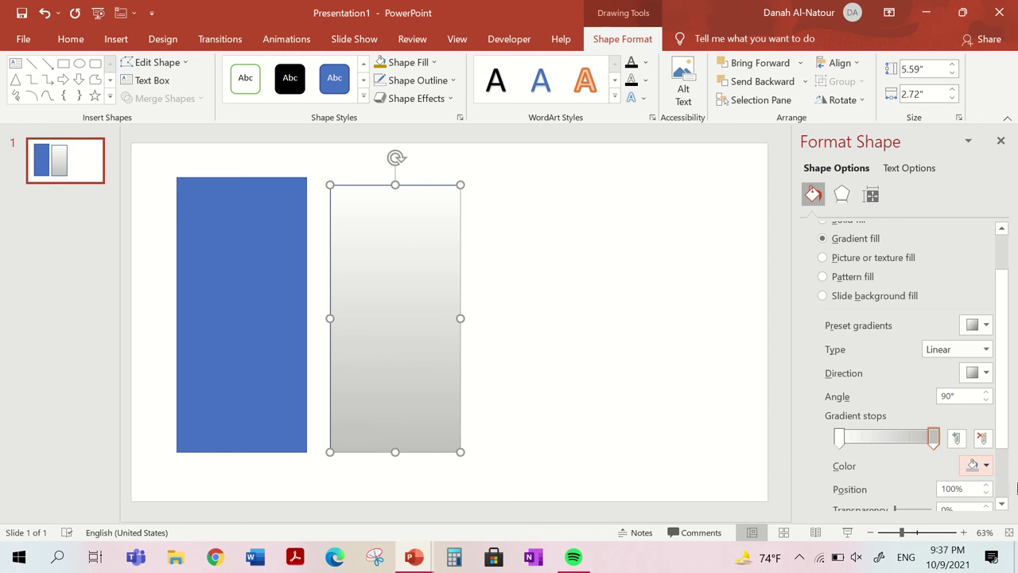
- Set the gradient direction to run horizontally from white to grey at a 0° angle
click(985, 374)
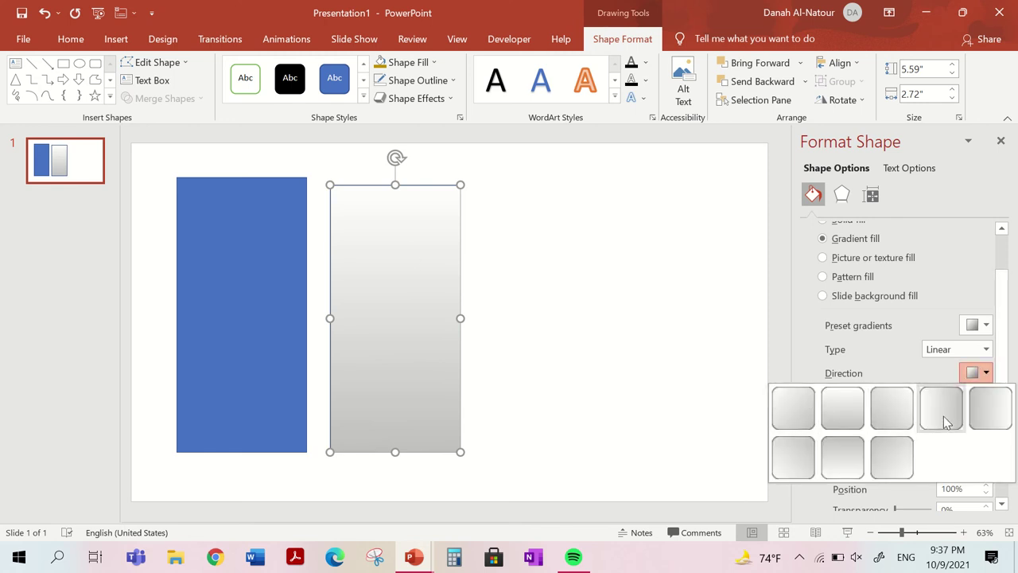
click(985, 406)
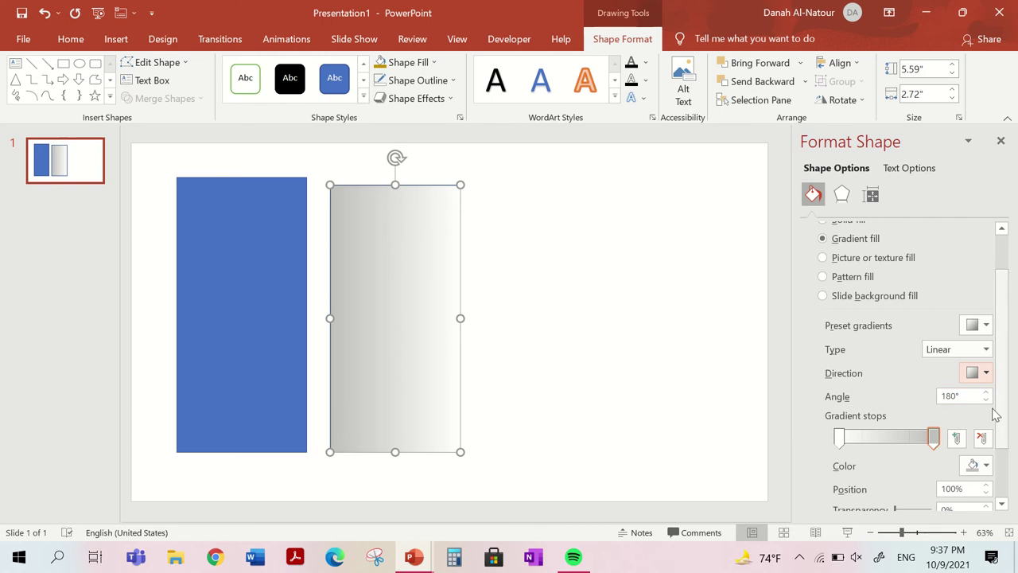
click(985, 373)
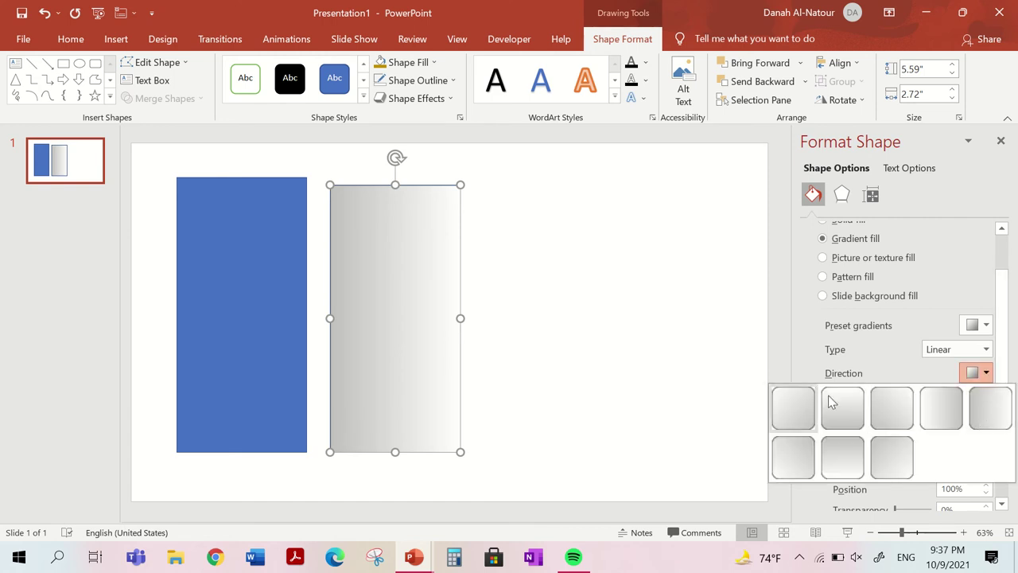
click(939, 407)
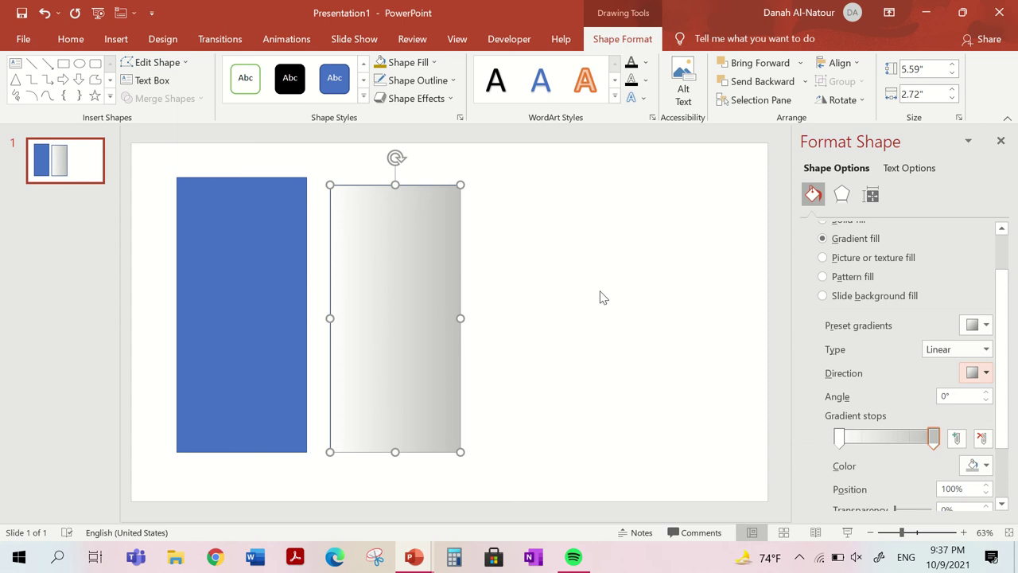
- Apply the inner top-left shadow preset to the gradient rectangle
click(843, 193)
click(835, 230)
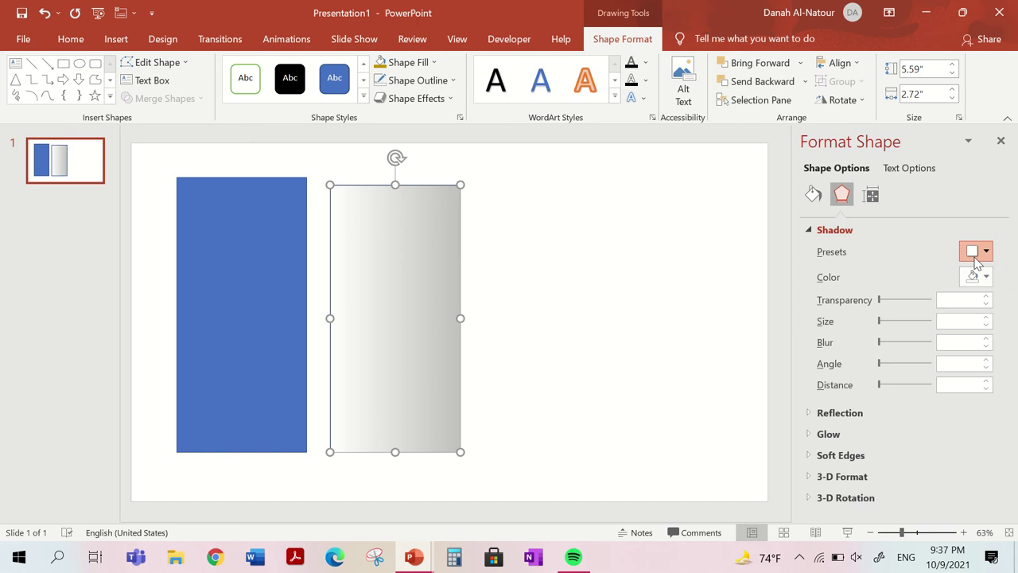
click(977, 253)
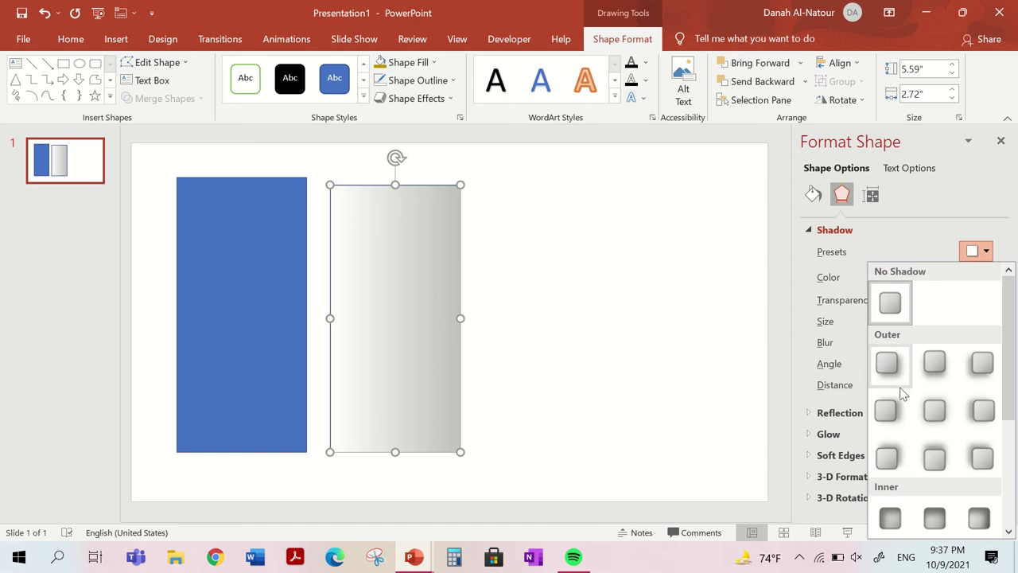
click(891, 517)
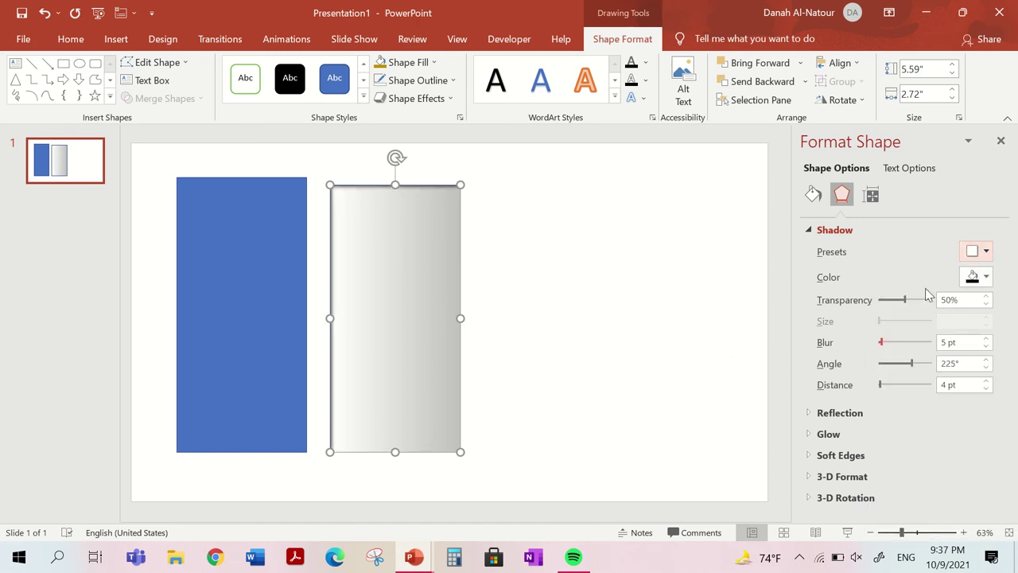
- Try a stronger blur on the inner shadow, and reduce it to 4 pt
click(985, 339)
click(985, 339)
click(985, 339)
click(985, 339)
click(985, 339)
click(985, 339)
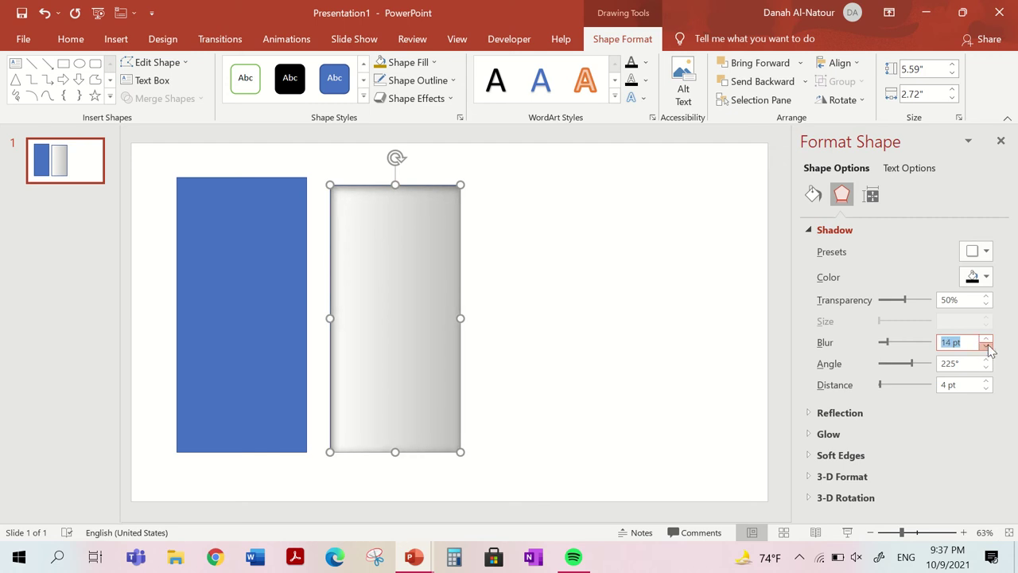
click(986, 347)
click(986, 347)
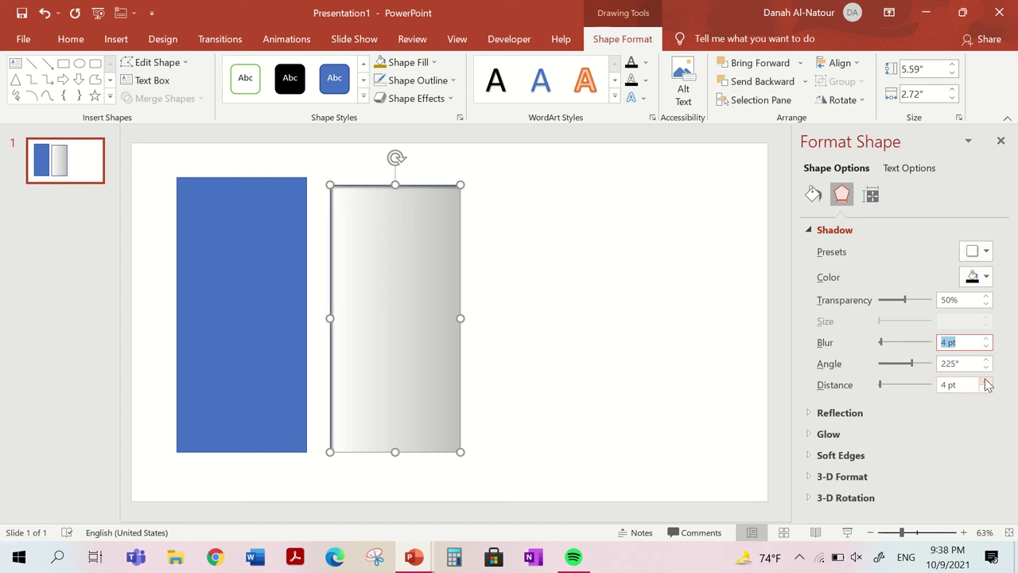
- Increase the inner shadow's distance to 26 pt
click(987, 382)
click(986, 382)
click(987, 382)
click(987, 382)
click(986, 382)
click(986, 382)
click(986, 381)
click(986, 382)
click(987, 381)
click(986, 382)
click(986, 382)
click(987, 382)
click(987, 382)
click(987, 382)
click(986, 382)
click(987, 382)
click(986, 382)
click(986, 382)
click(986, 382)
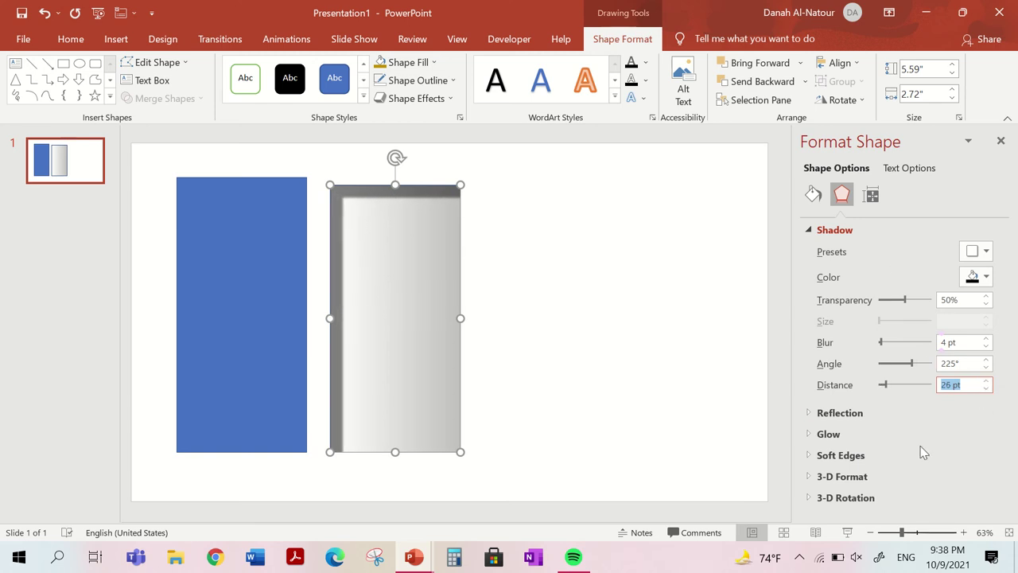
- Set the inner shadow's blur to 3 pt and deselect the rectangle
click(987, 339)
click(988, 339)
click(986, 347)
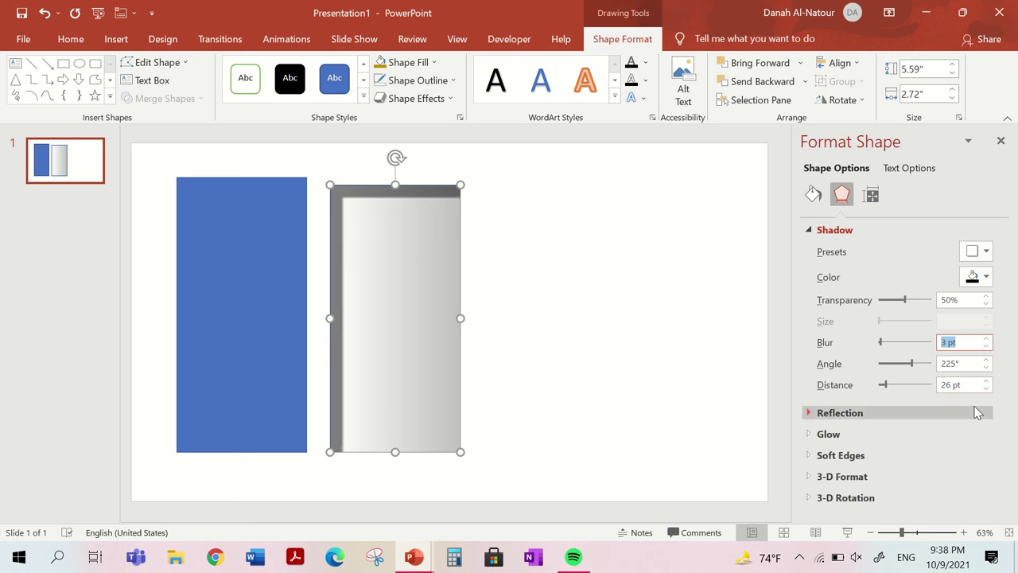
click(641, 402)
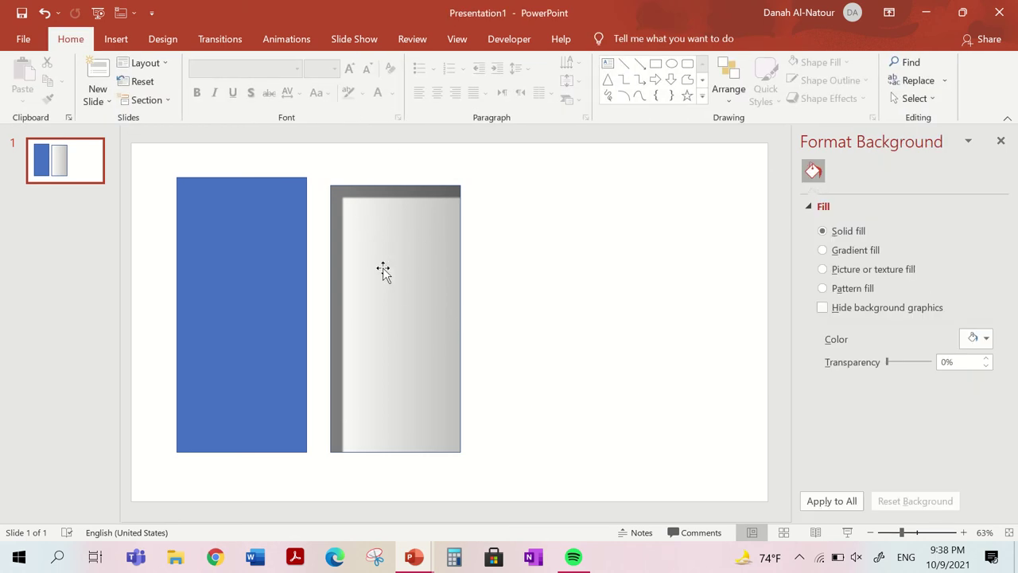
- Move the gradient rectangle onto the blue one and shrink it to leave a blue frame above, below and along the left
drag(383, 269, 230, 265)
drag(307, 181, 304, 193)
drag(271, 228, 269, 224)
click(510, 376)
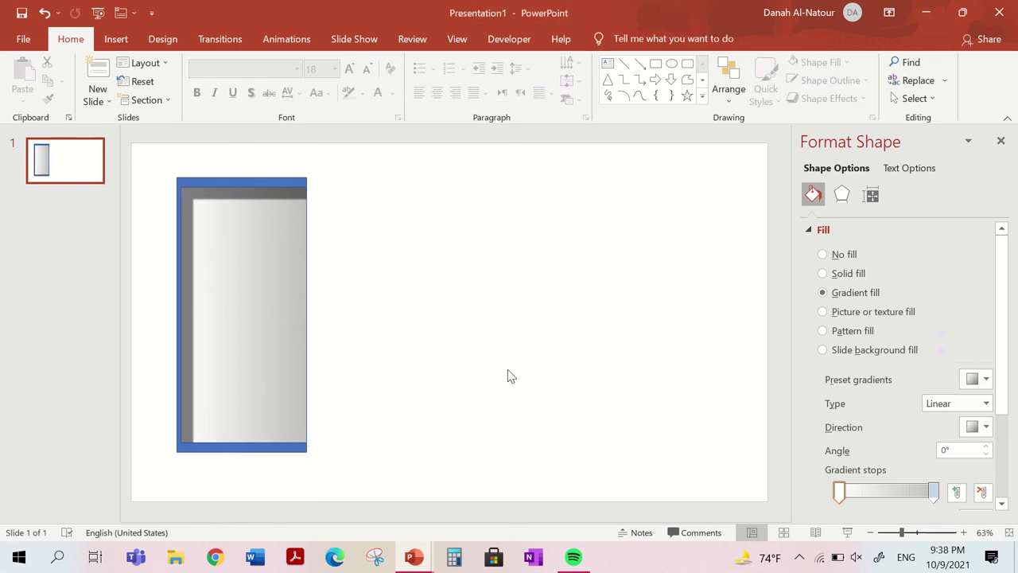
- Duplicate the blue frame rectangle, placing the copy beside the locker and reducing its width and height slightly to form a door
click(291, 182)
key(ctrl+z)
key(ctrl+z)
key(ctrl+z)
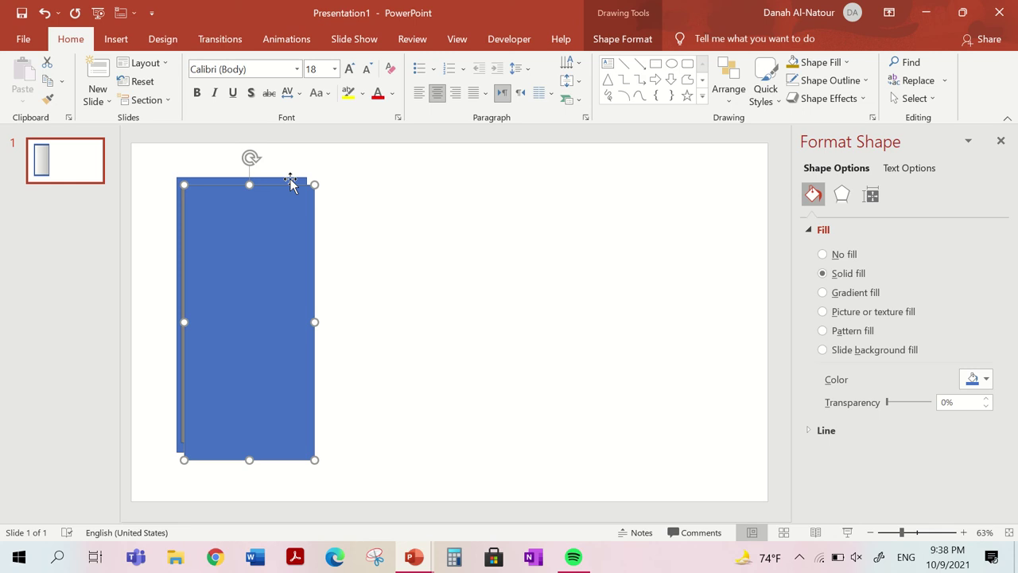
key(ctrl+y)
key(ctrl+y)
key(ctrl+y)
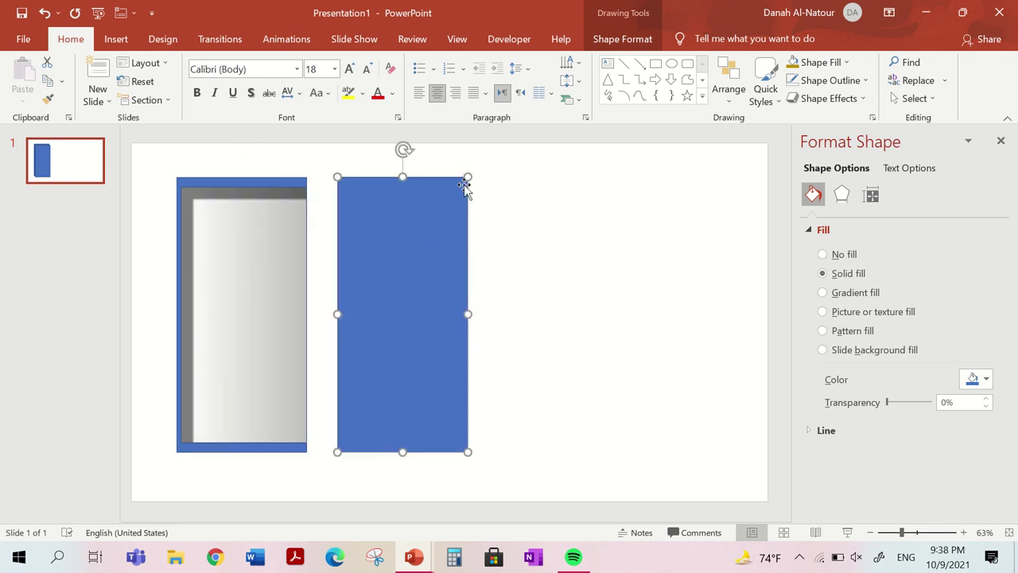
drag(469, 175, 459, 192)
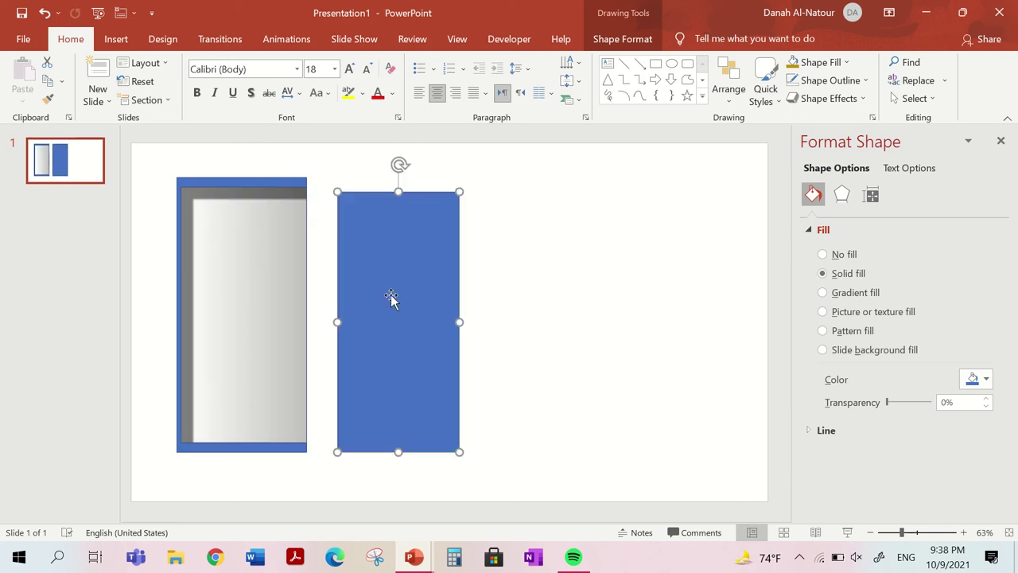
drag(382, 266, 404, 258)
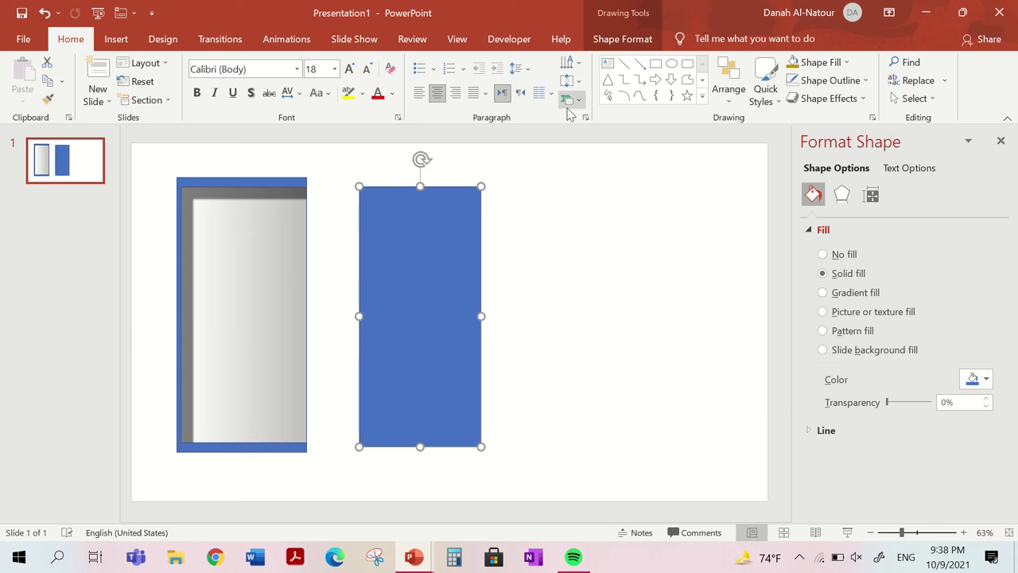
- Add a text box reading "Option 01" in the empty area beside the blue door rectangle
click(608, 63)
drag(531, 223, 739, 313)
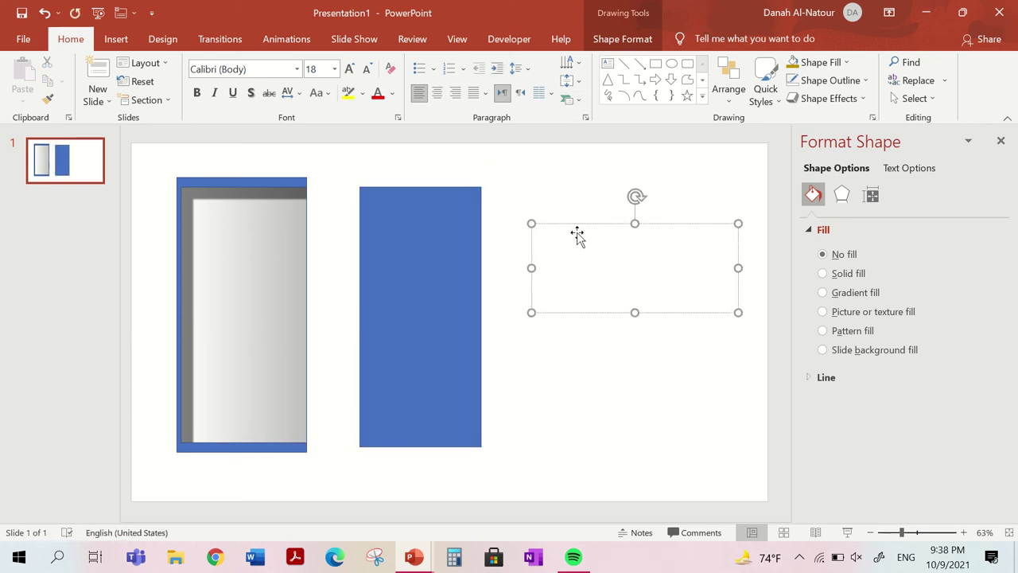
text(option 01)
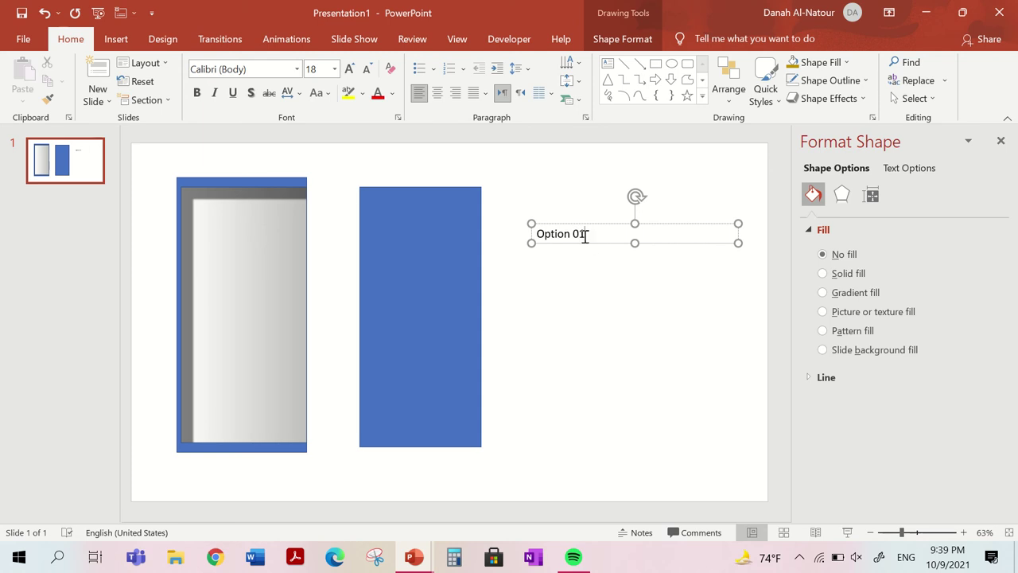
- Enlarge the "Option 01" text to 40 pt and make it bold
drag(584, 234, 534, 234)
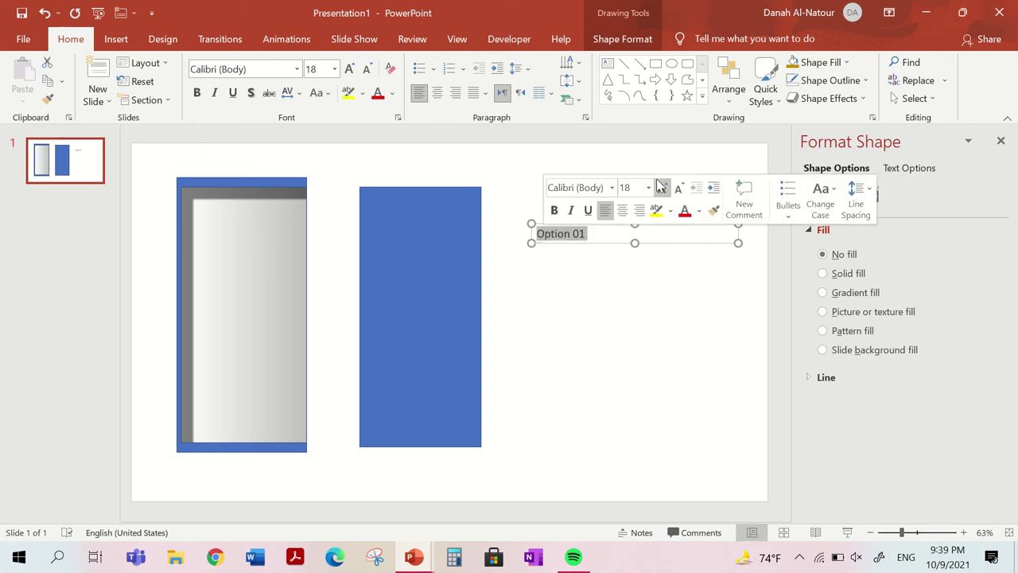
click(661, 186)
click(661, 186)
click(661, 186)
click(661, 186)
click(661, 186)
click(661, 187)
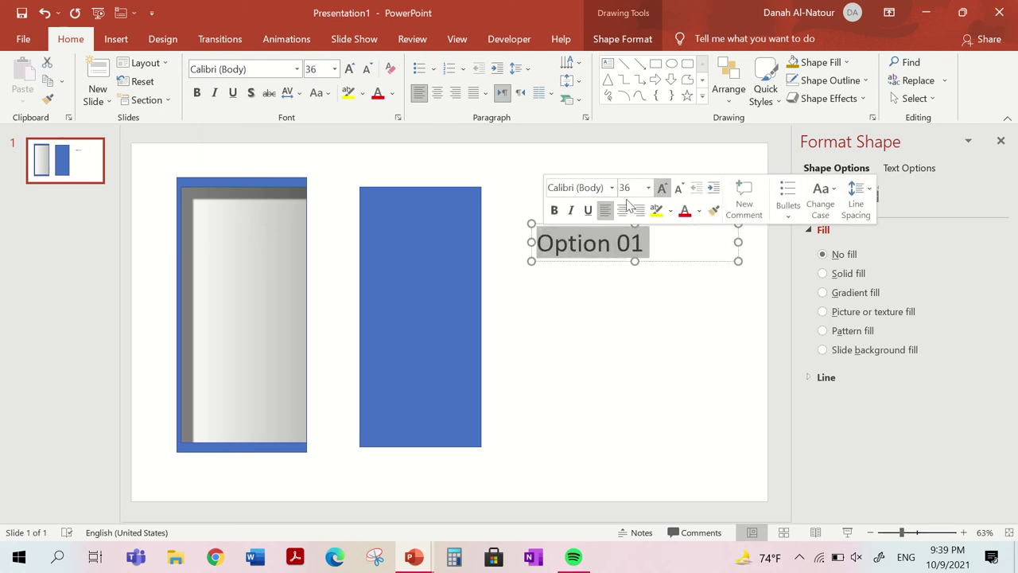
click(554, 211)
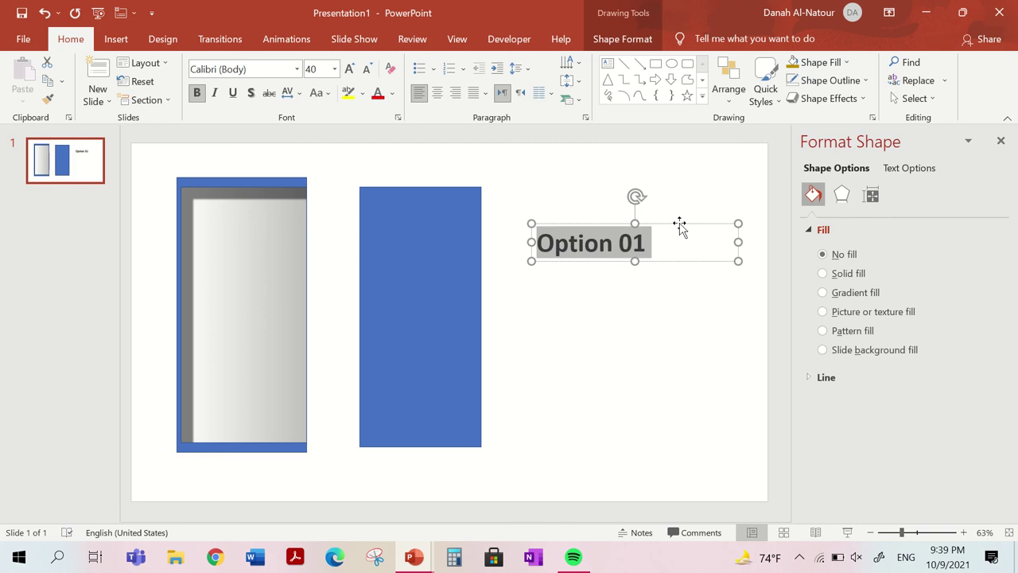
- Fit the "Option 01" text box inside the upper part of the locker's interior on two lines, and center its text
drag(678, 222, 337, 211)
drag(397, 229, 306, 212)
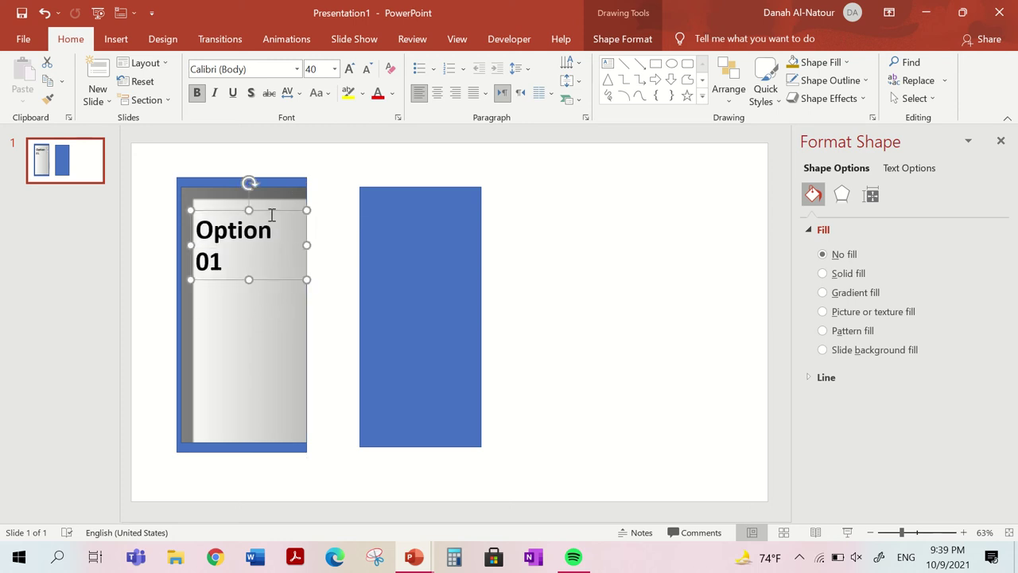
click(270, 221)
double_click(201, 232)
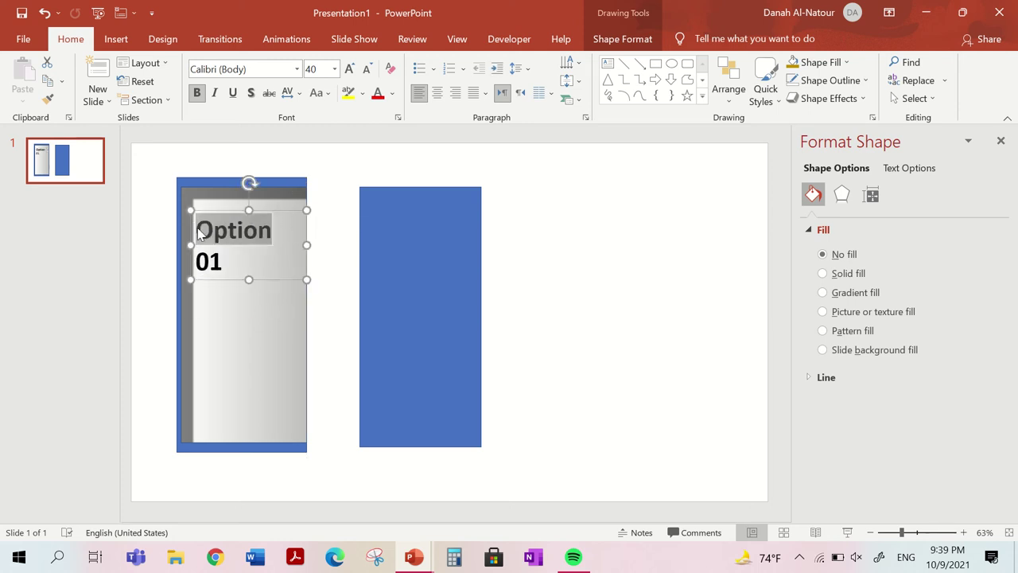
drag(200, 231, 229, 264)
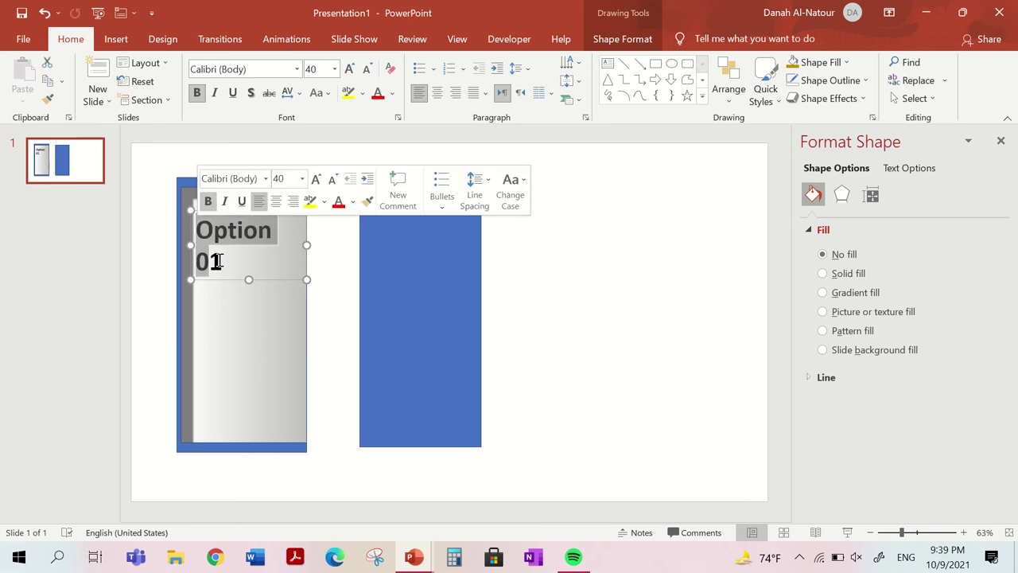
click(436, 93)
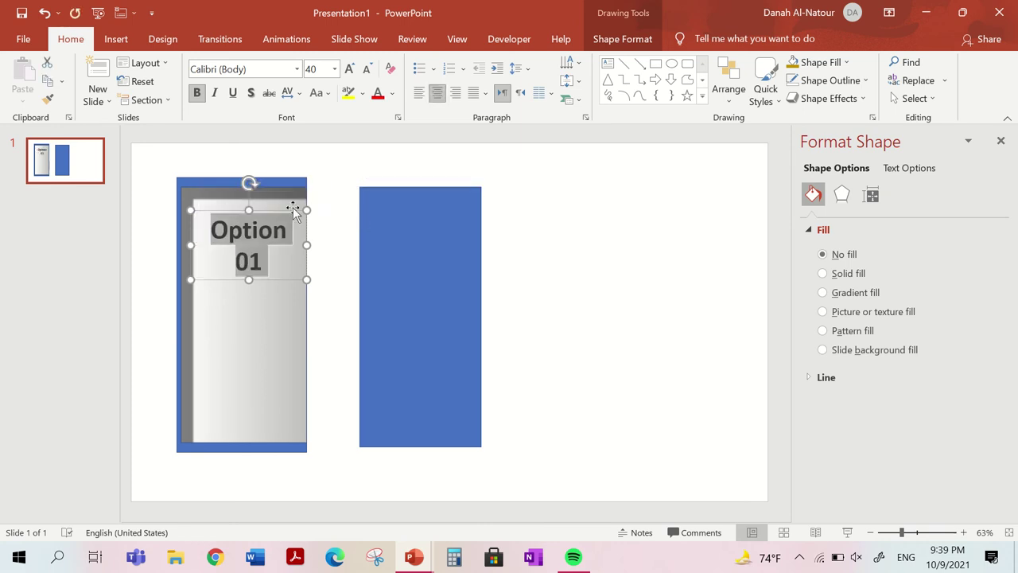
drag(294, 209, 289, 209)
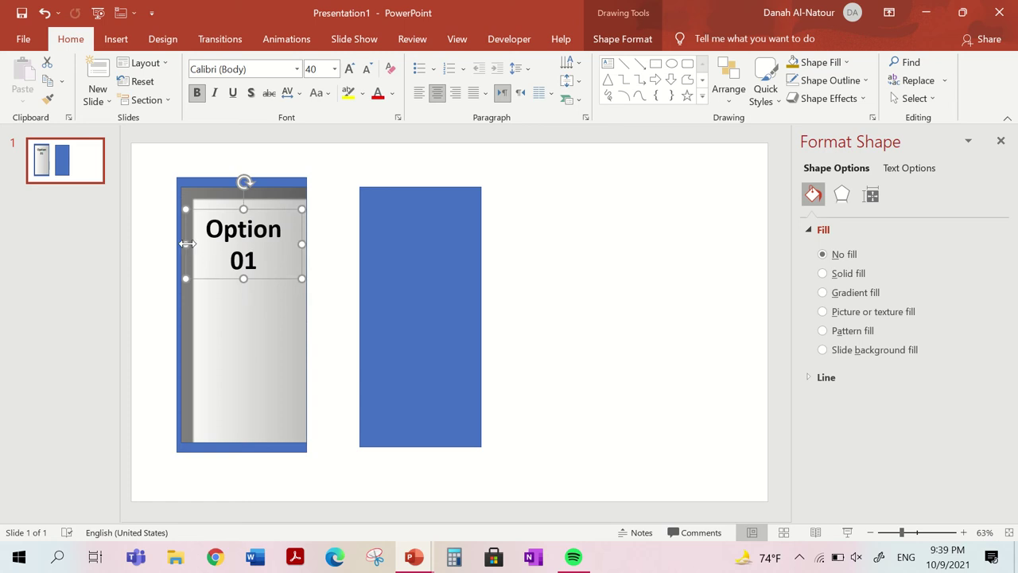
drag(186, 243, 196, 244)
click(615, 302)
- Add a text box reading "Do 5 setups" inside the locker below the "Option 01" heading
click(608, 63)
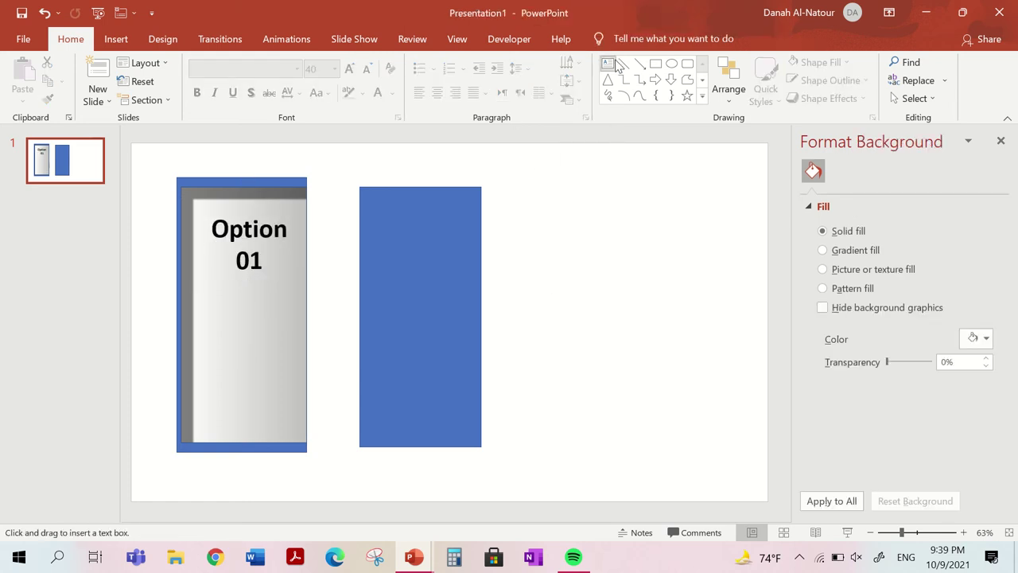
drag(208, 317, 289, 373)
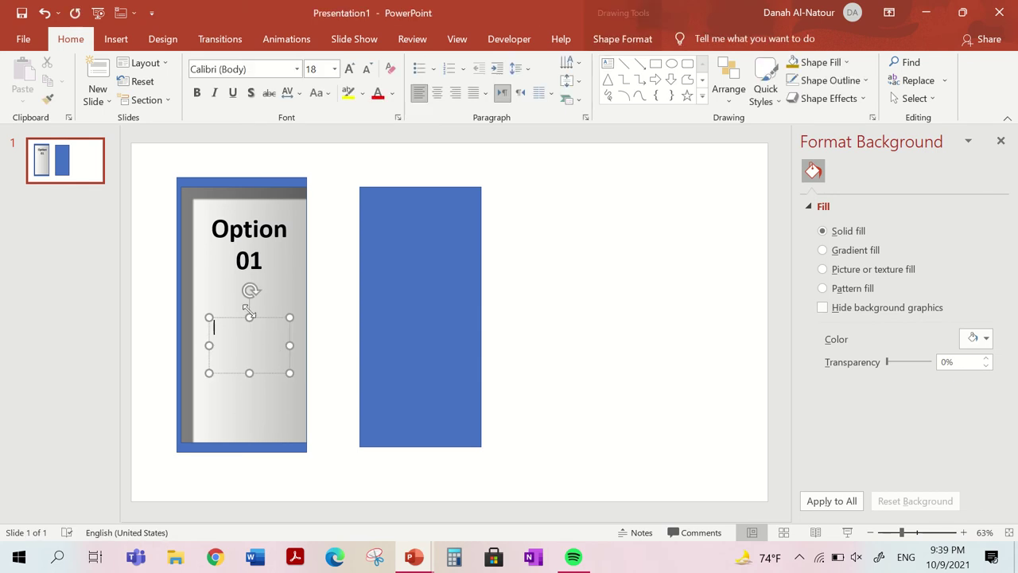
text(do)
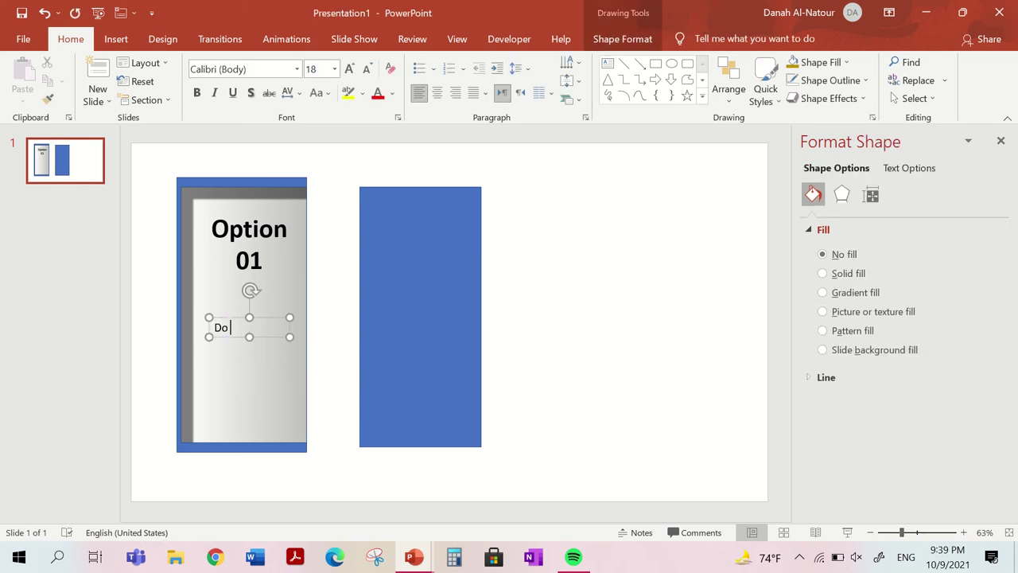
text(ups)
click(538, 314)
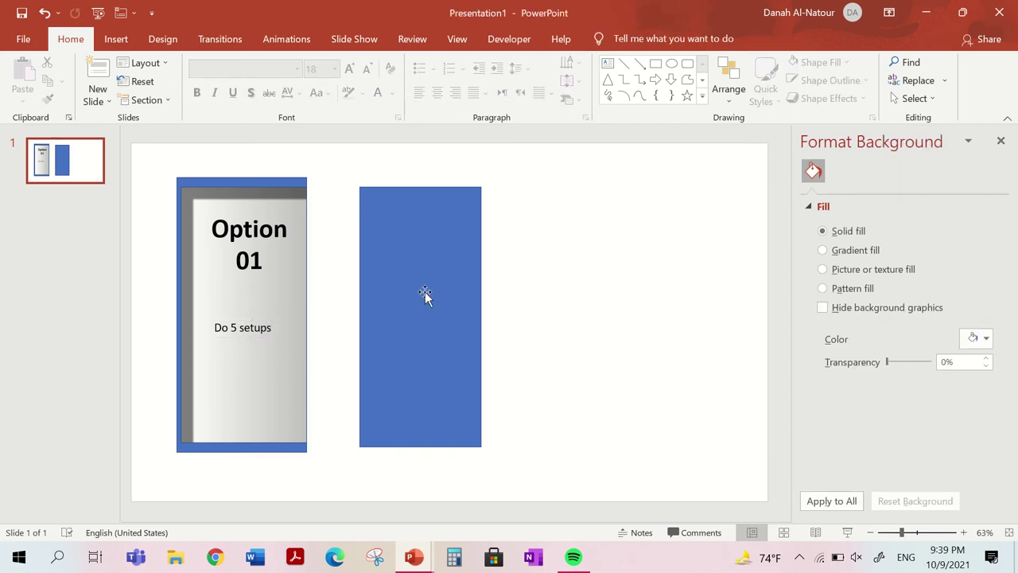
- Move the blue door rectangle slightly farther from the locker and draw a small rectangle beside it
drag(425, 292, 444, 285)
click(655, 65)
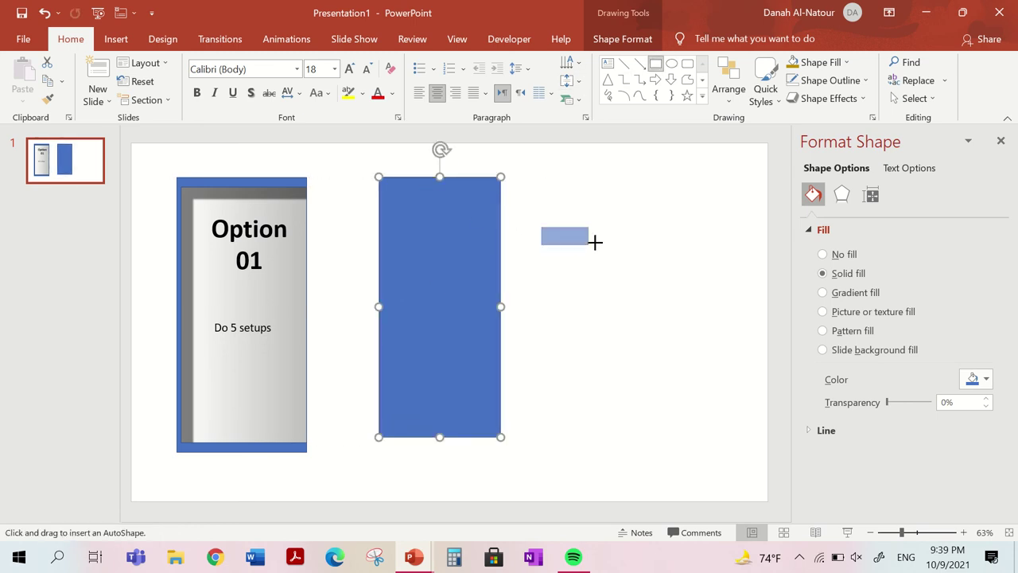